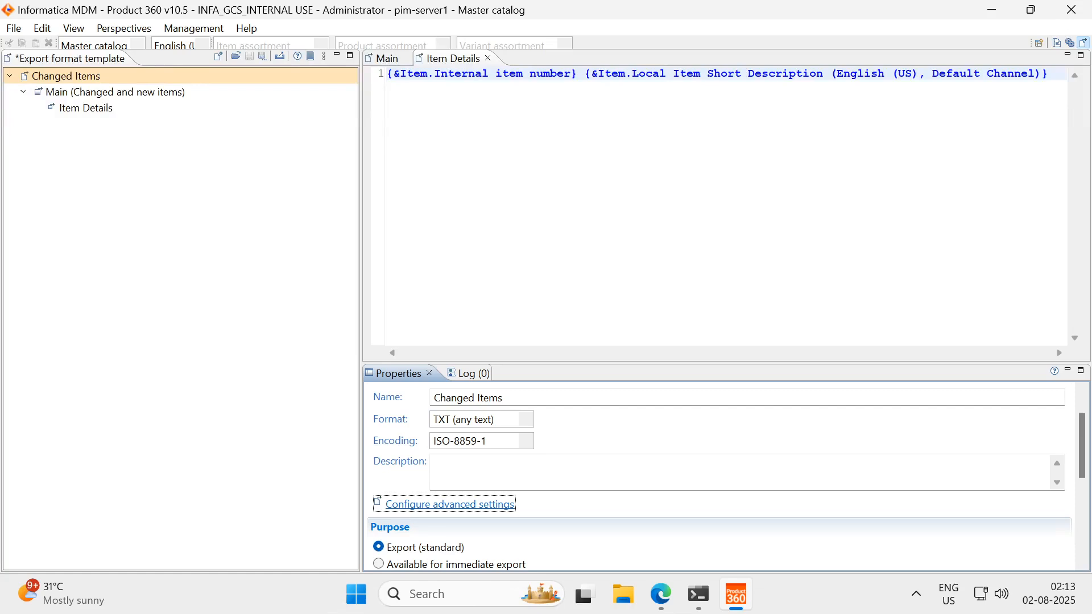
Review the Main and Item Details modules and their properties in the Changed Items export format template
click(387, 59)
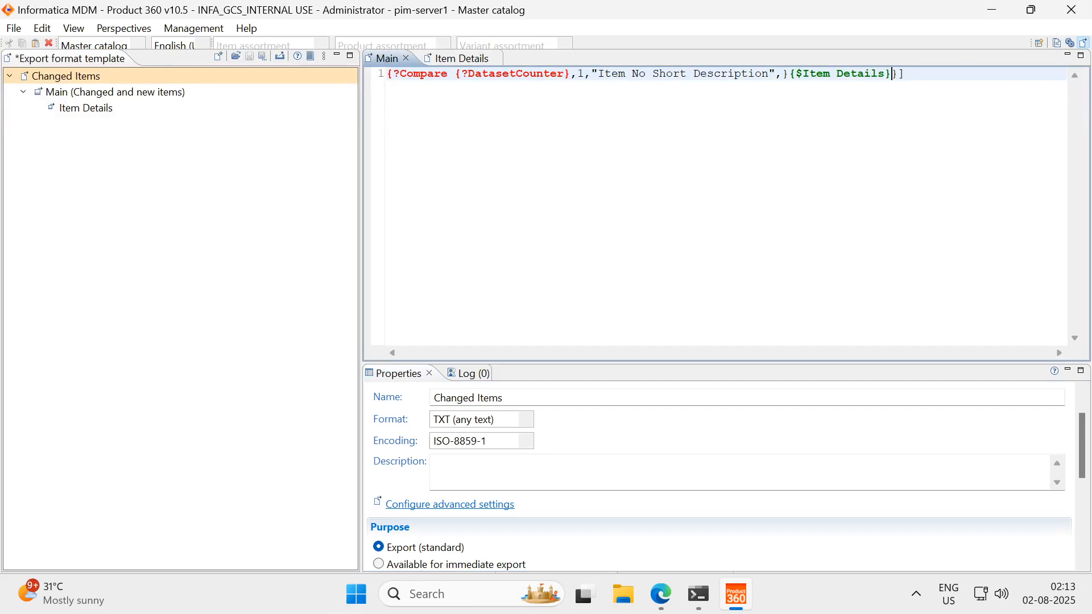
click(76, 92)
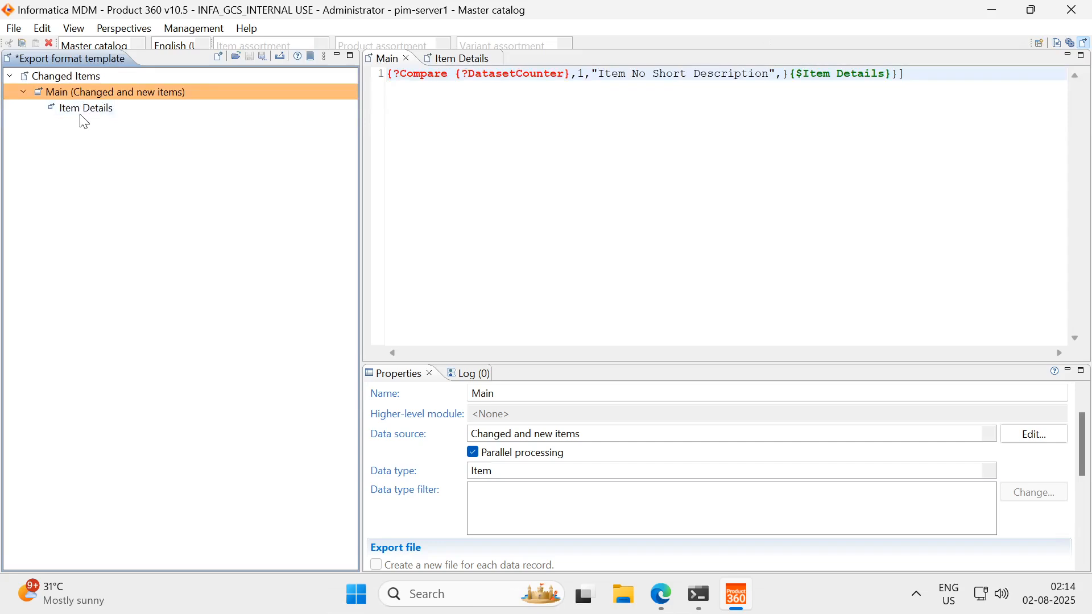
click(82, 107)
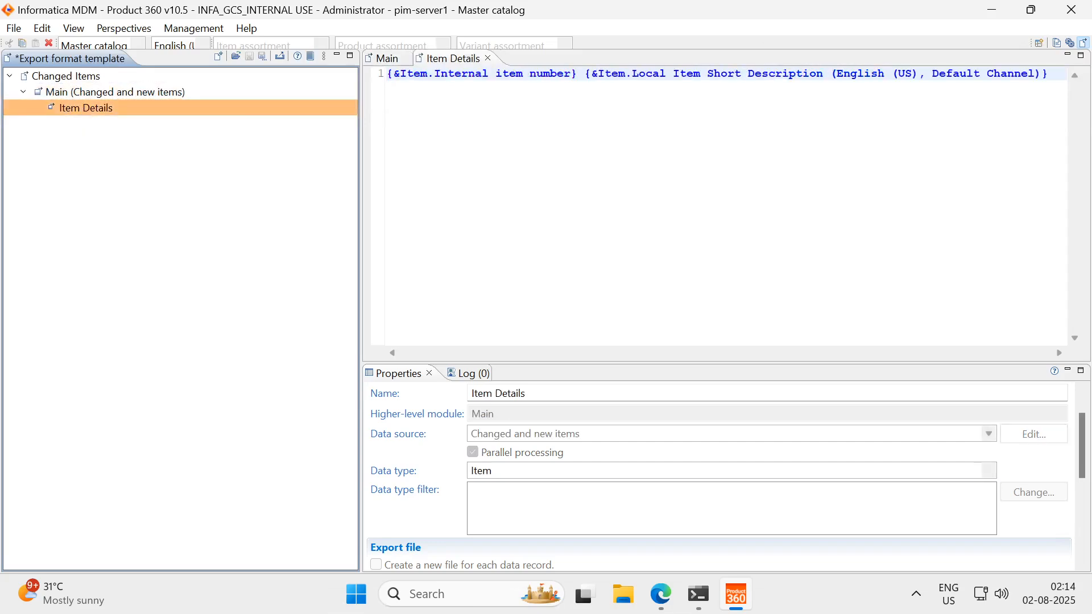
click(91, 77)
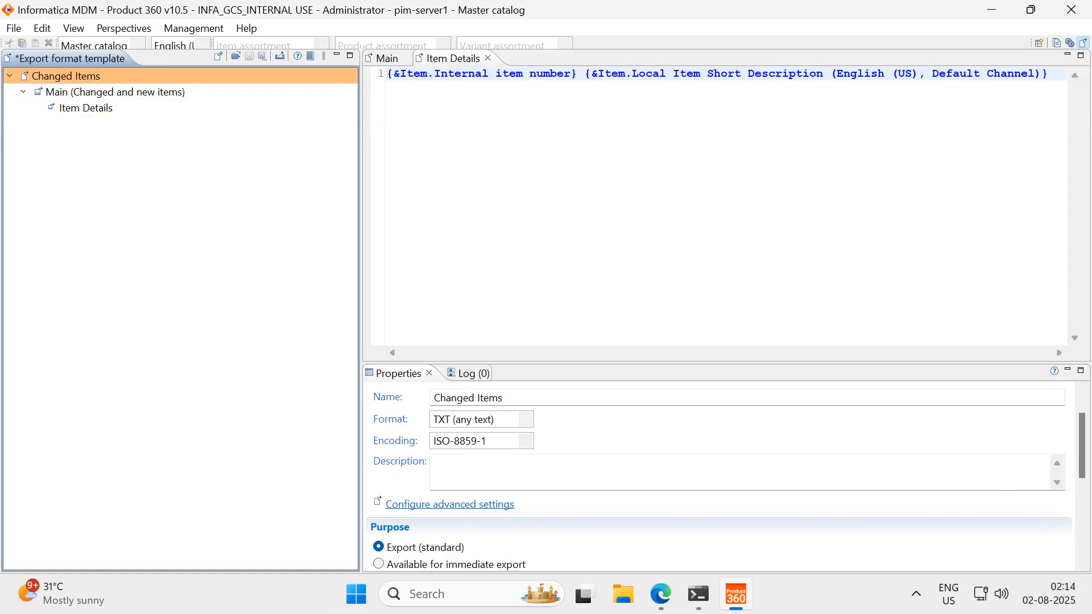
Examine the data source settings of the Changed Items template and the list of data sources available to add
click(484, 502)
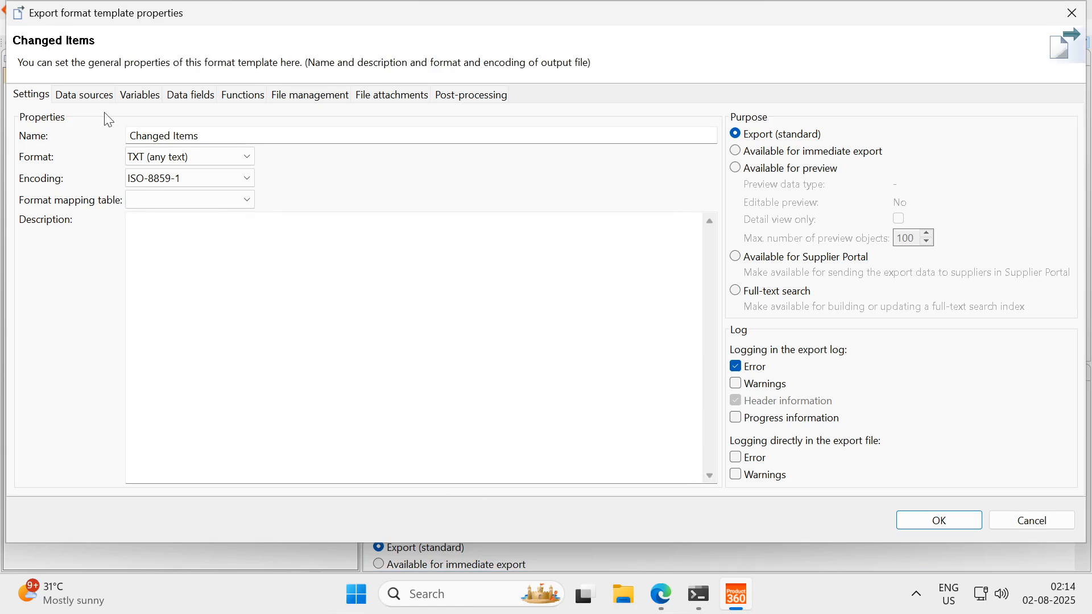
click(85, 95)
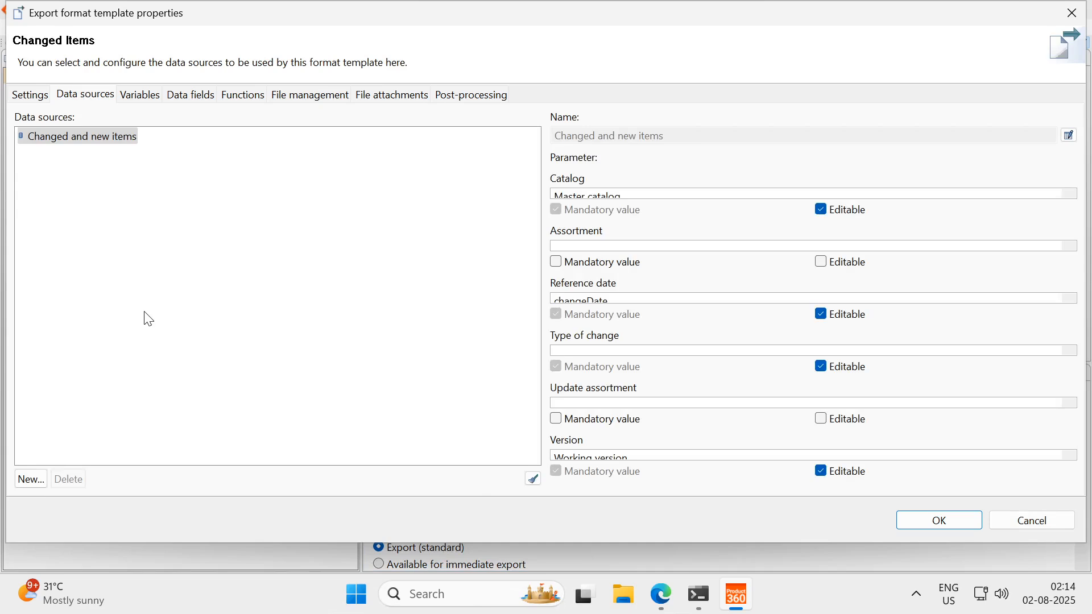
click(72, 138)
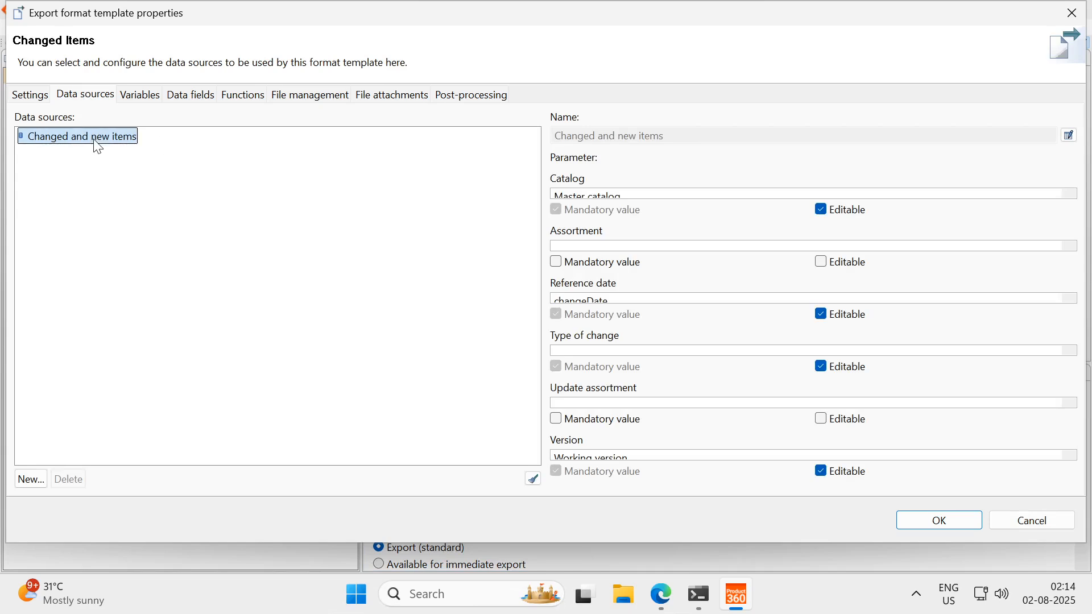
click(30, 481)
scroll(458, 444, down, 3)
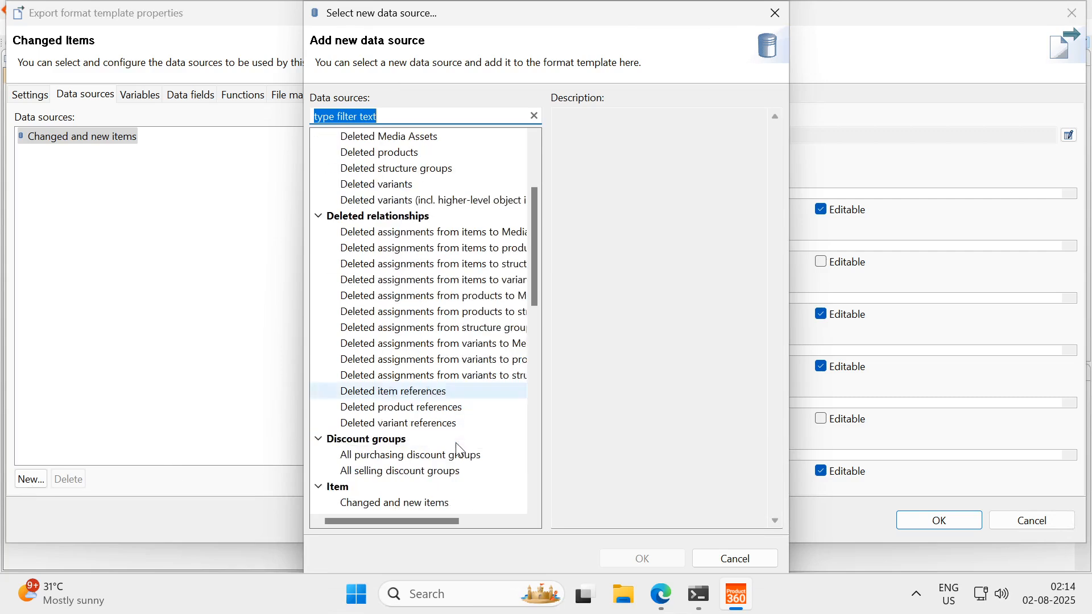
scroll(392, 233, up, 3)
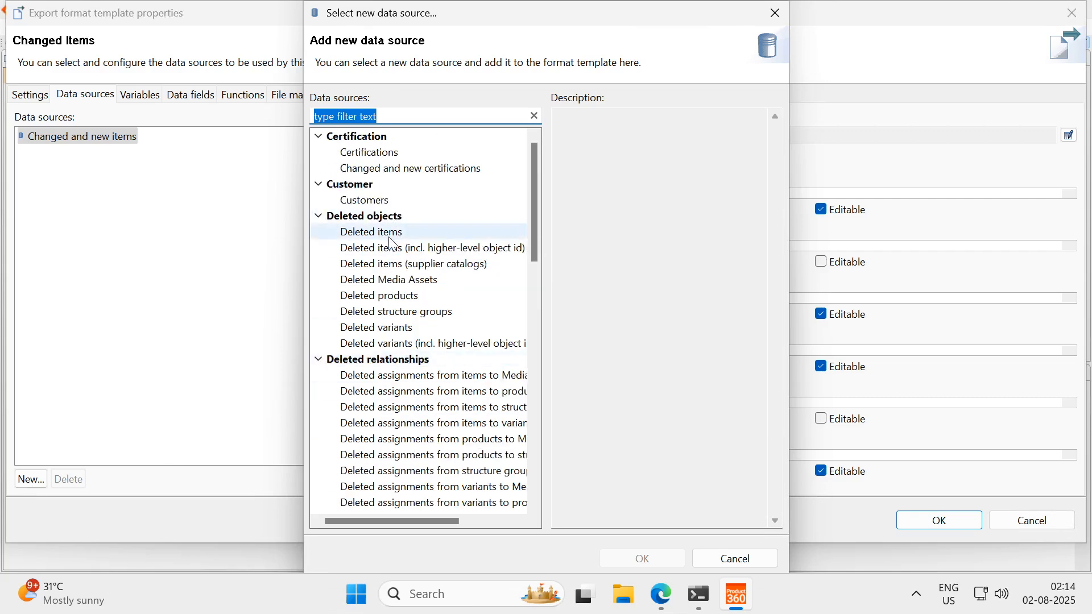
scroll(390, 378, down, 7)
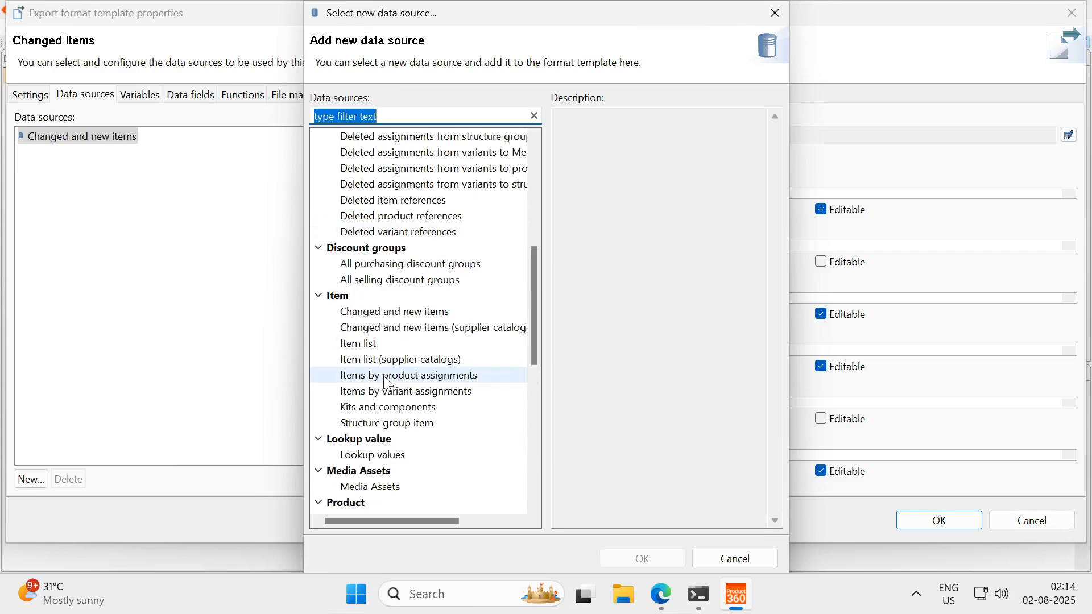
scroll(389, 382, down, 3)
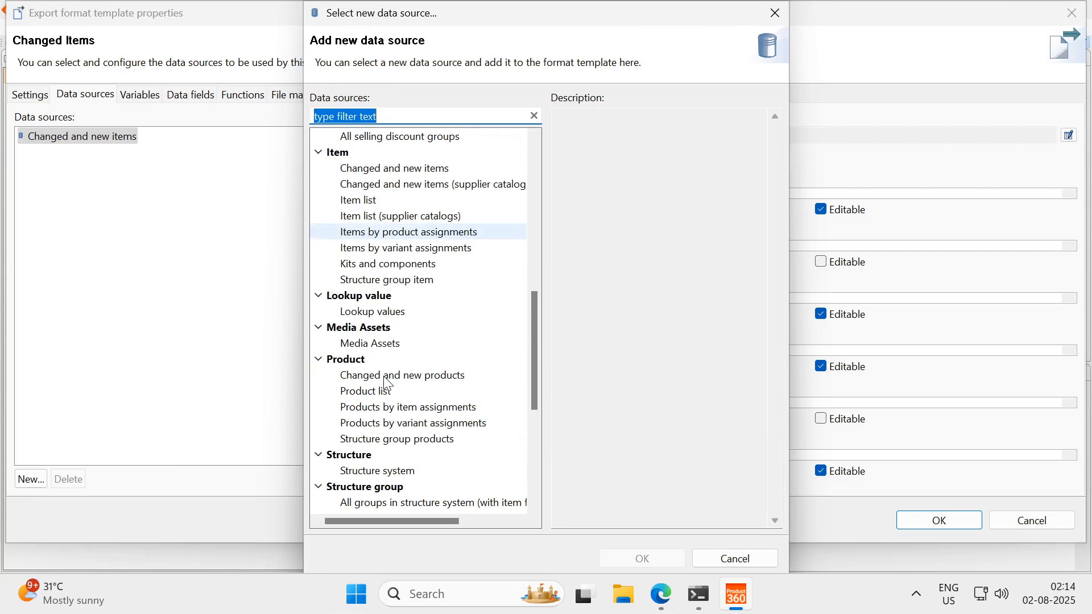
click(774, 13)
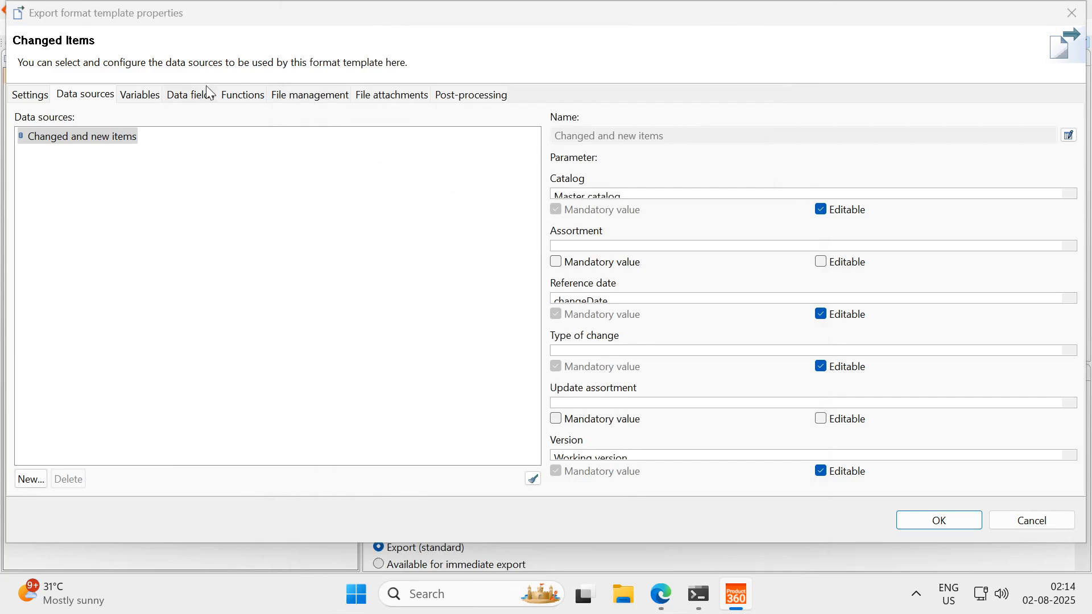
Assign the changeDate variable as the reference date of the "Changed and new items" data source and save the template
click(144, 96)
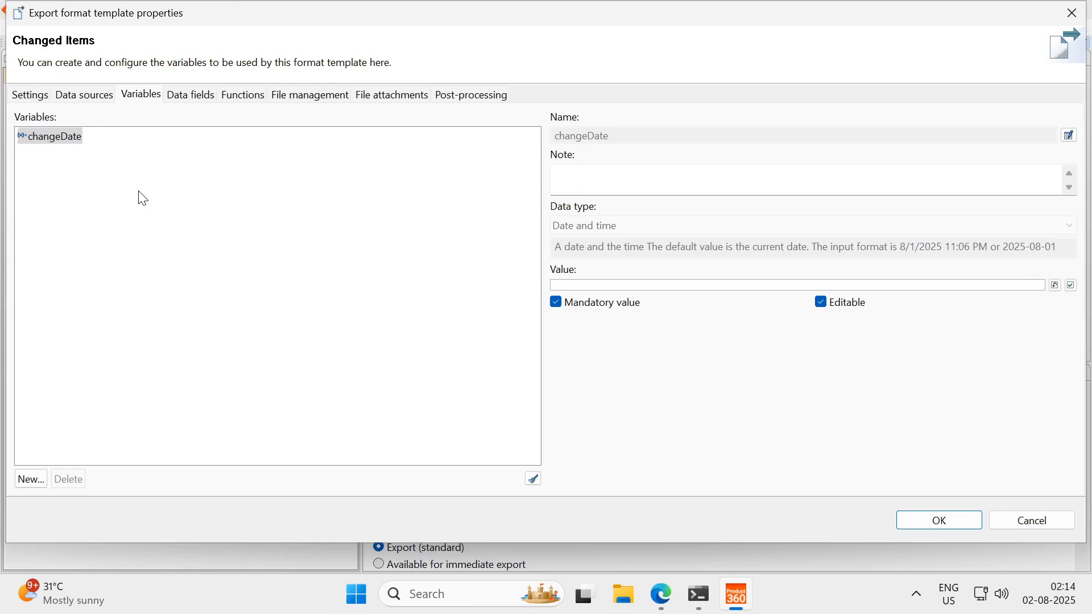
click(61, 142)
click(99, 104)
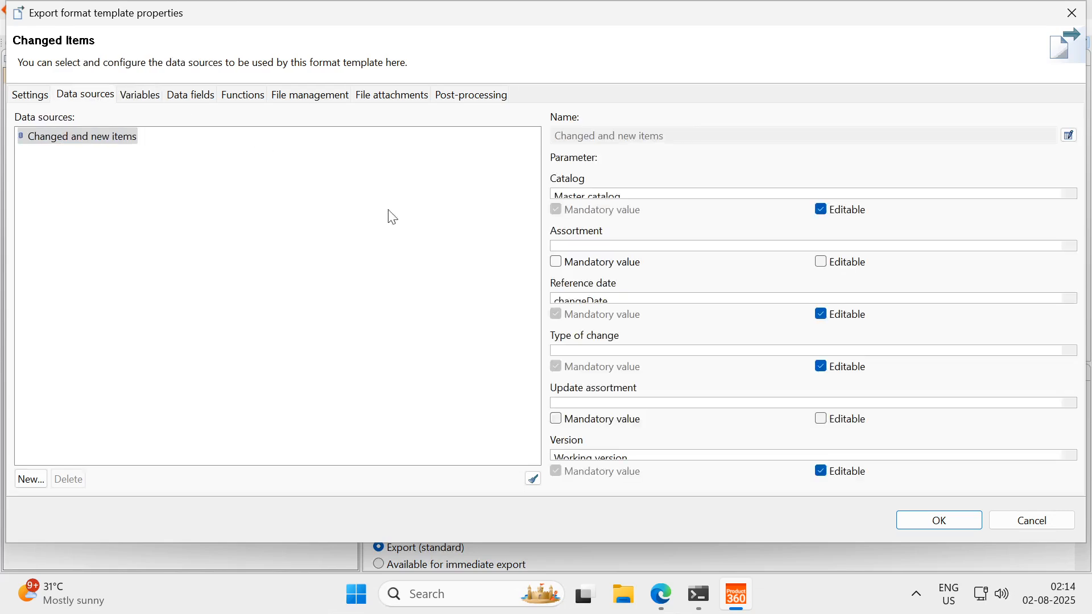
click(1068, 300)
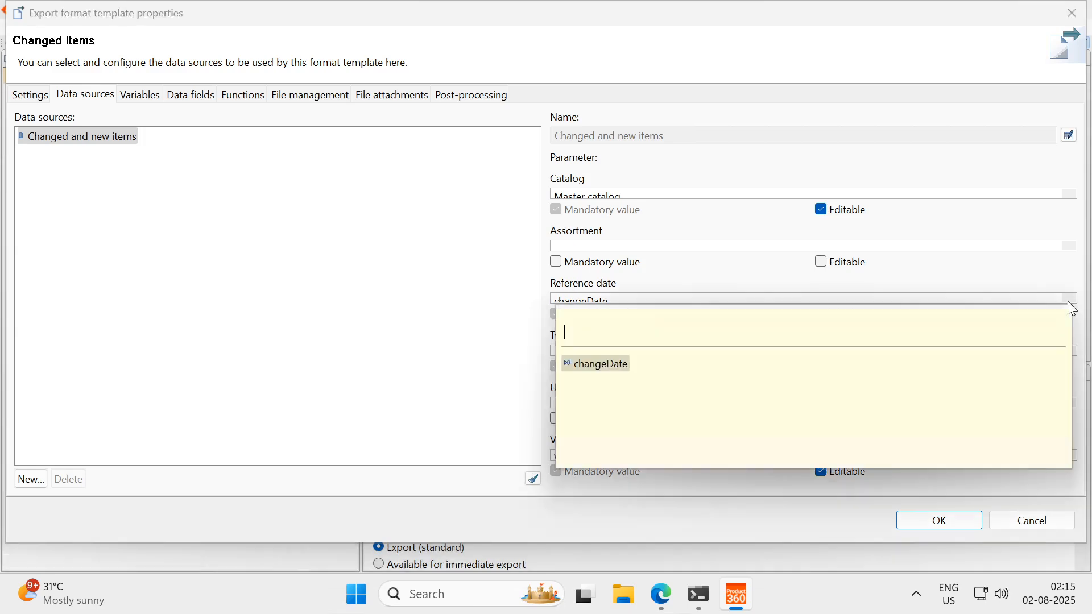
click(601, 365)
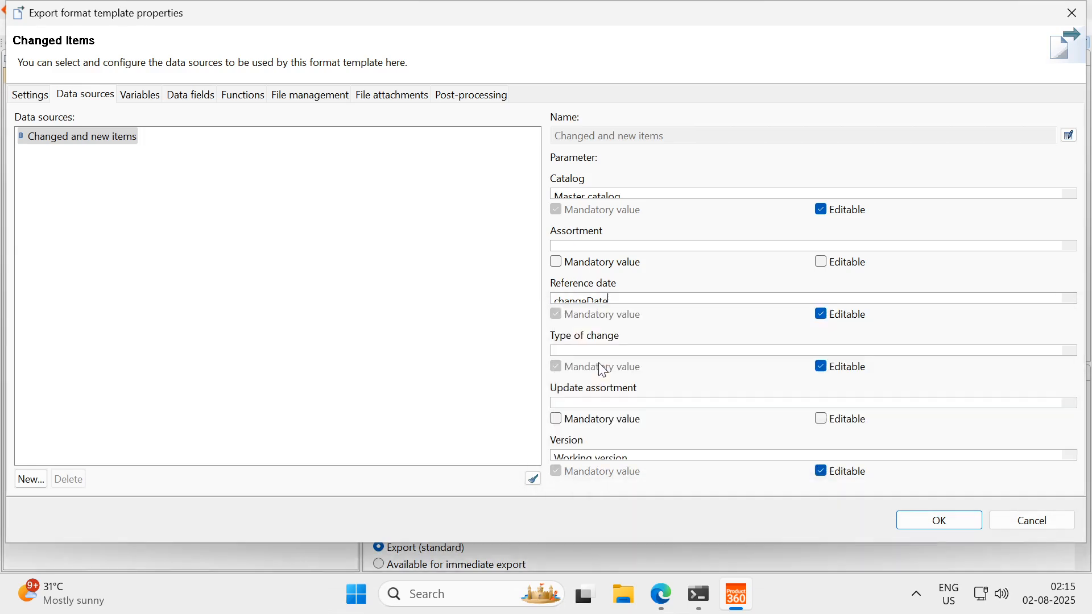
click(908, 522)
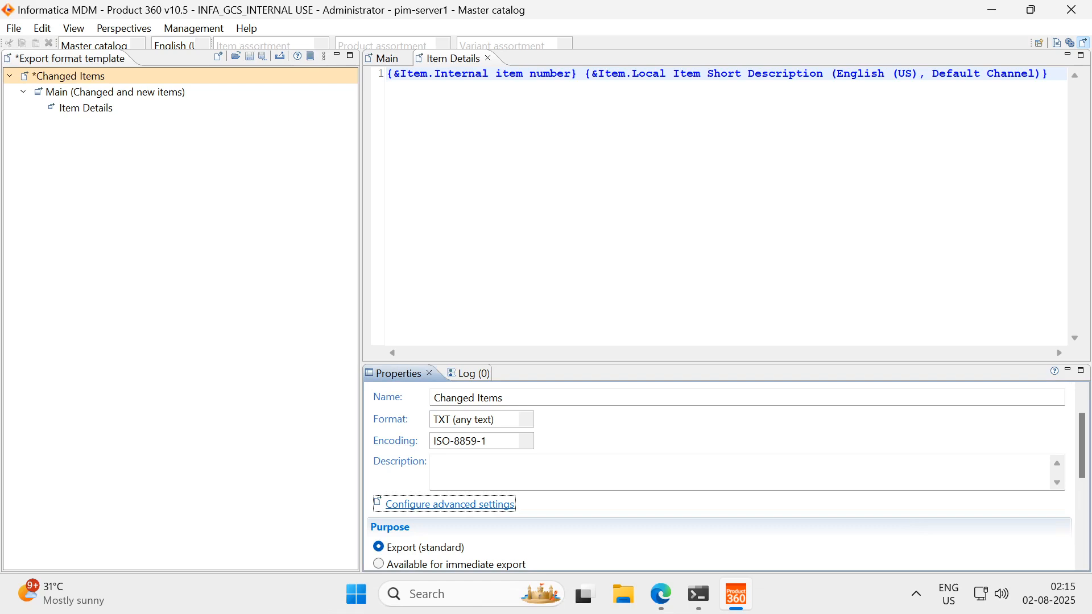
click(249, 56)
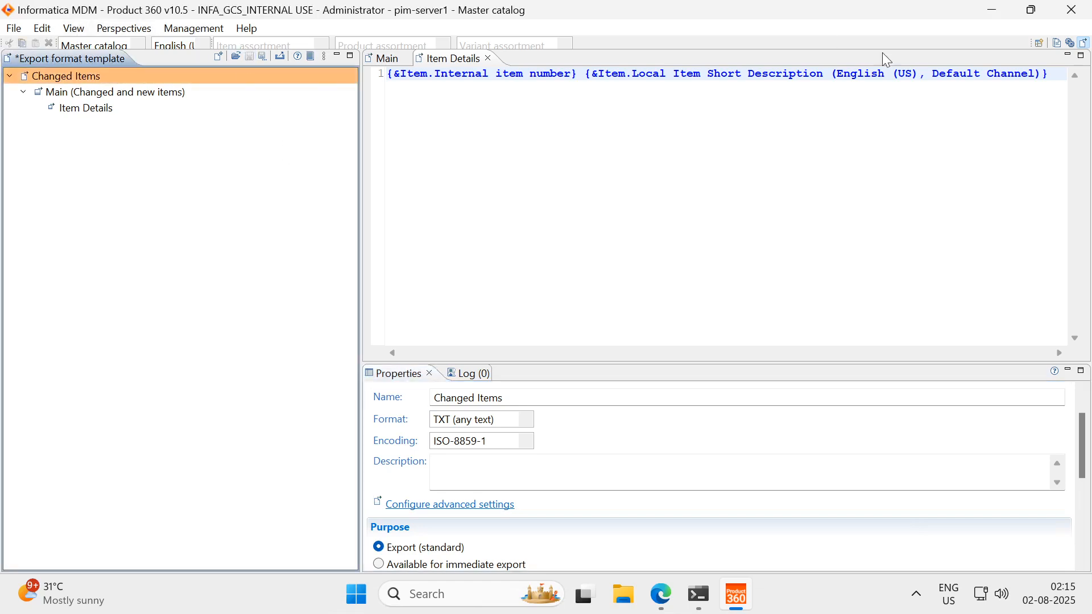
Start a new export profile based on the Changed Items format template from the Video KB category
click(1058, 44)
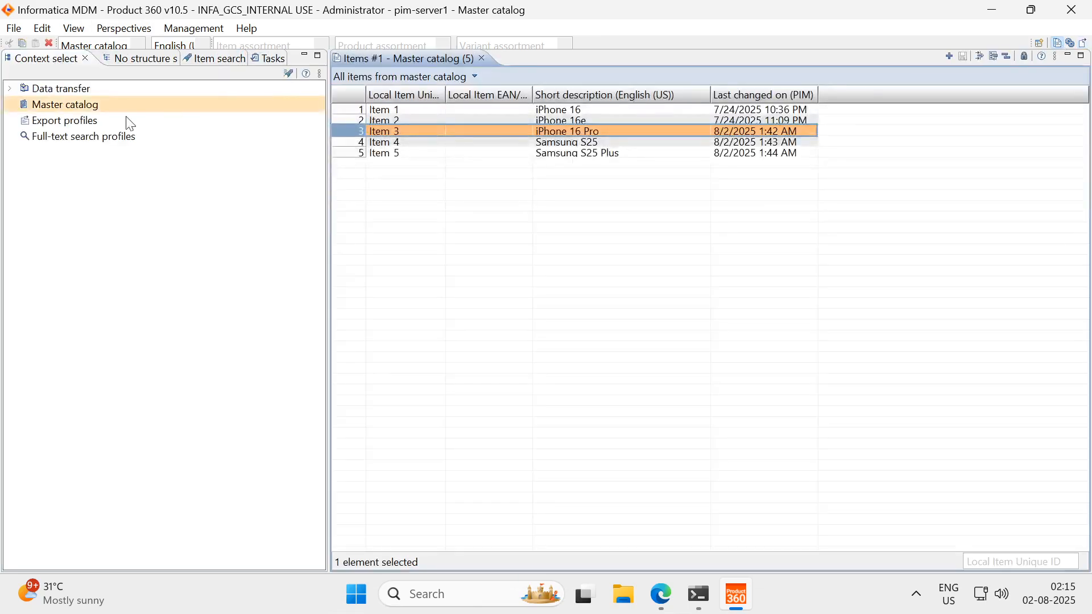
click(75, 122)
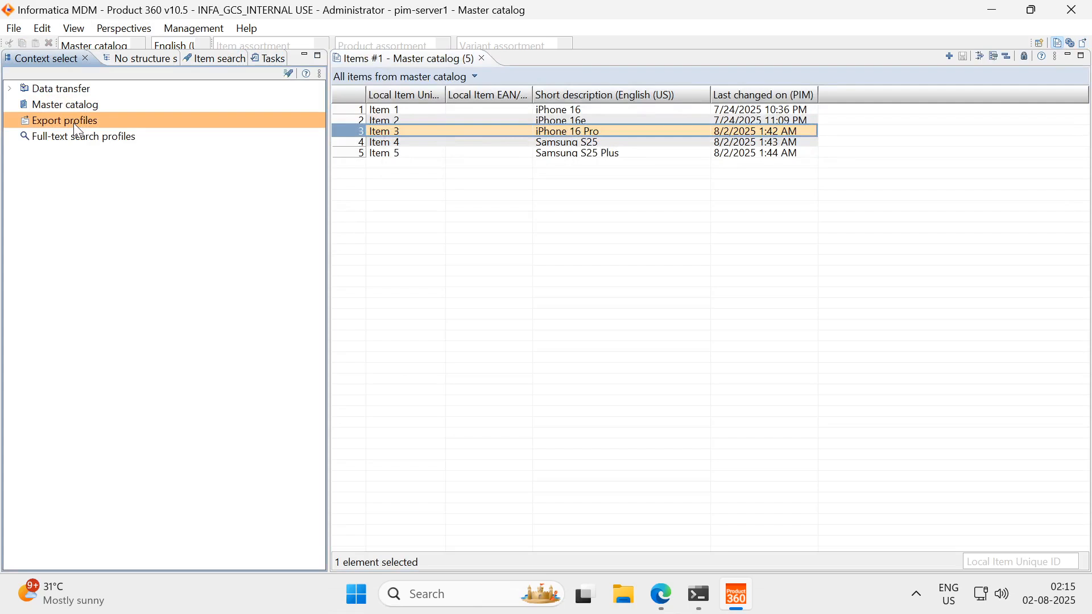
right_click(75, 129)
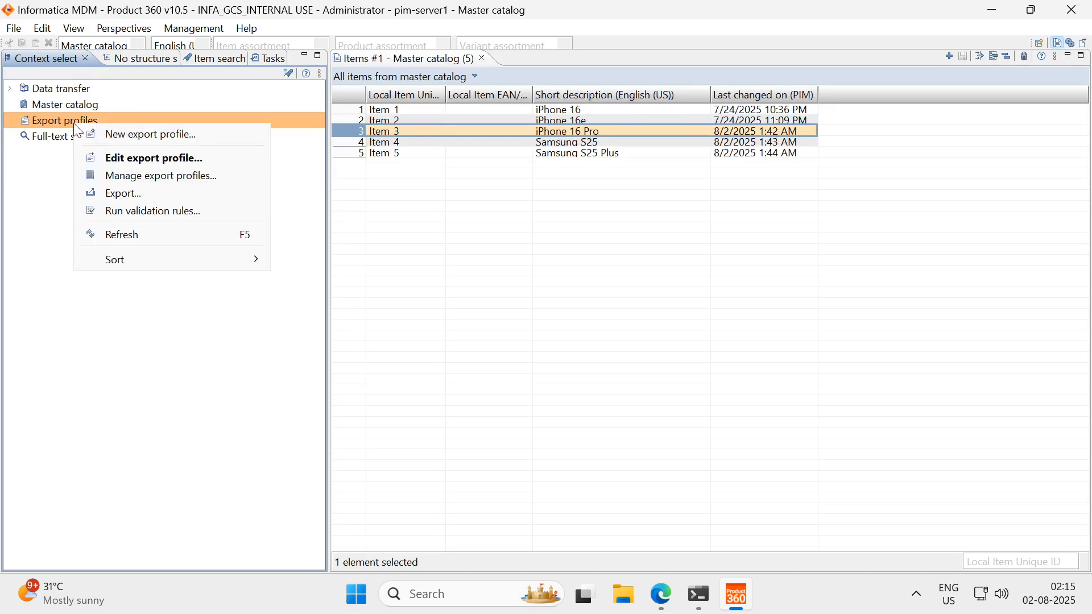
click(123, 133)
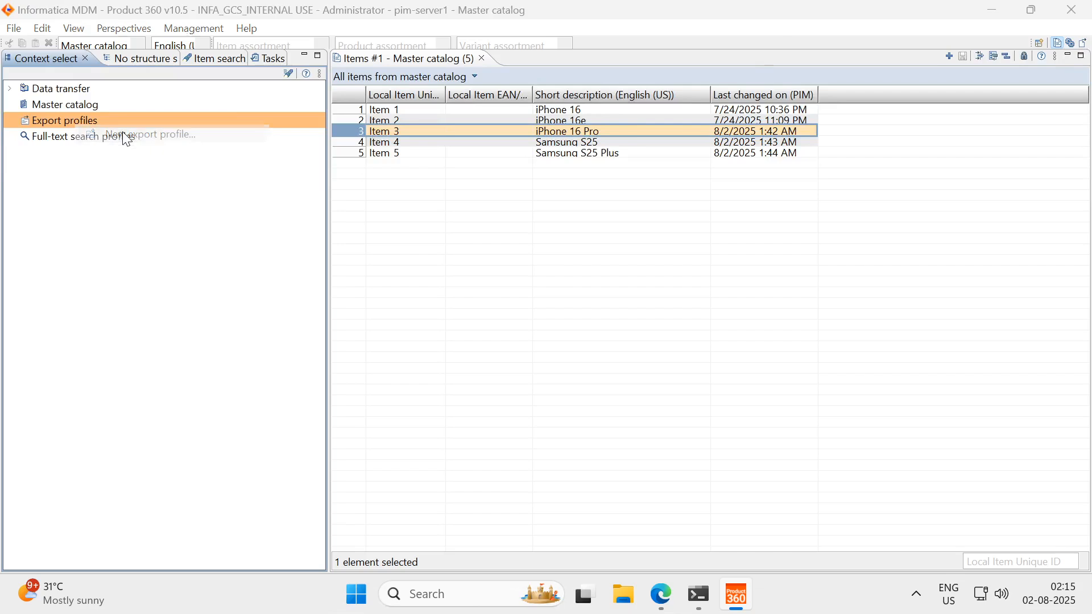
click(776, 128)
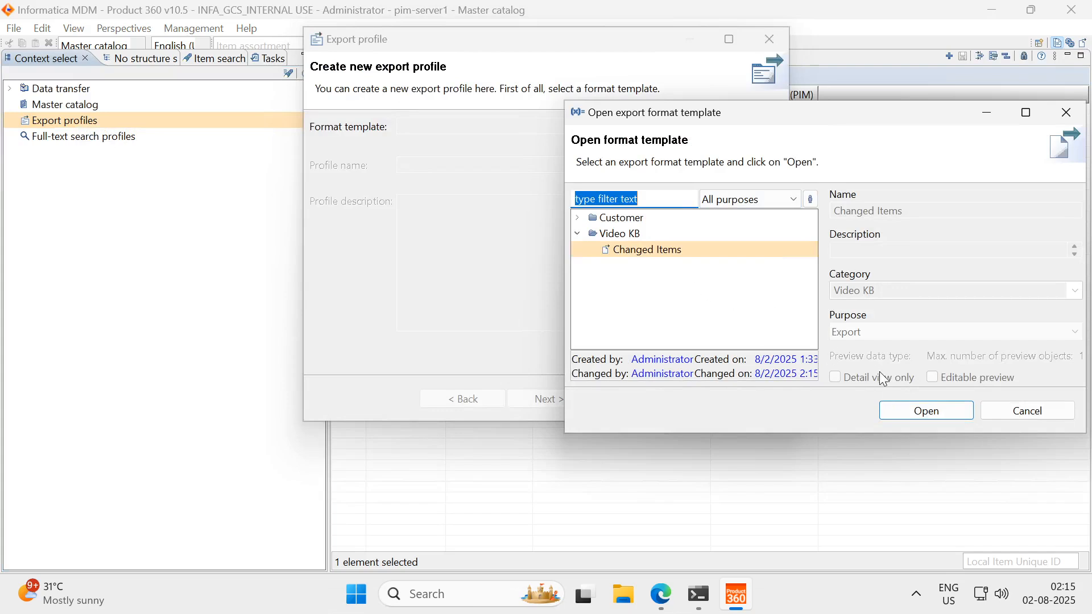
click(909, 414)
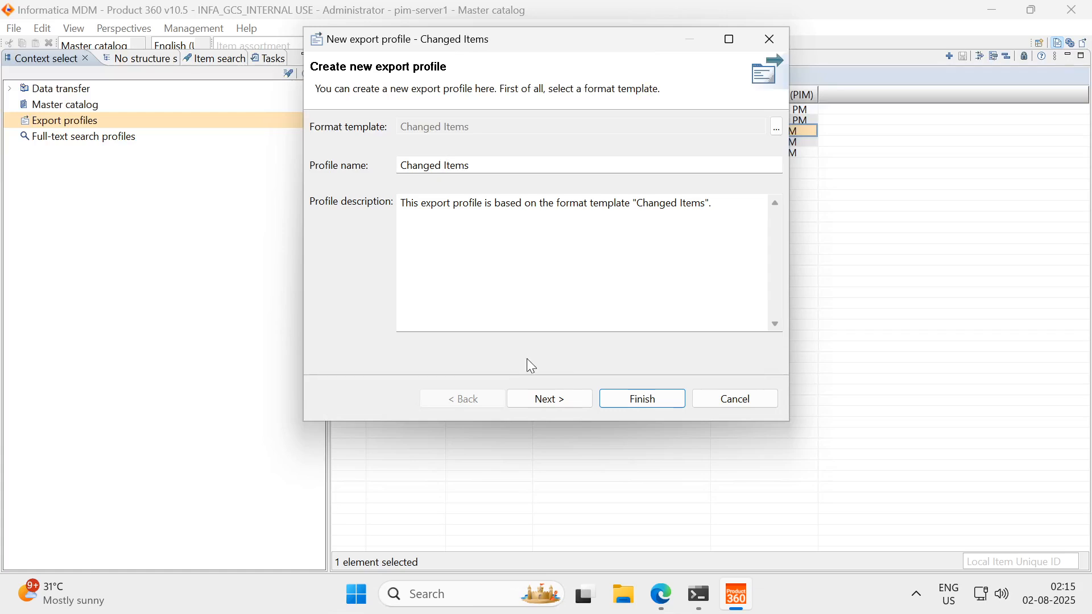
Set the profile's type of change to "New and changed items" and changeDate to 8/2/2025 1:15 AM
click(551, 400)
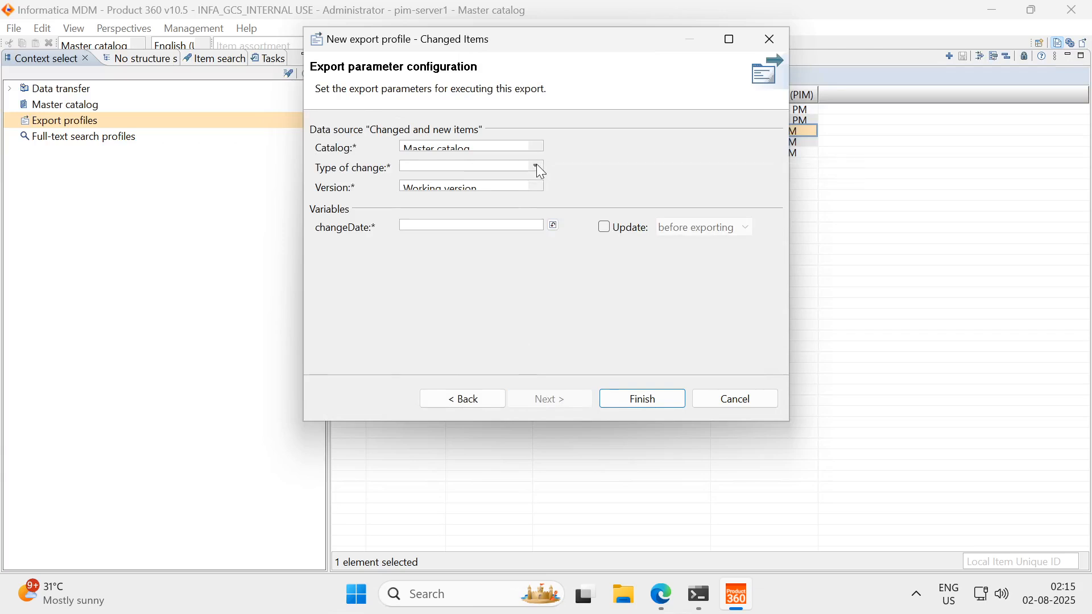
click(537, 166)
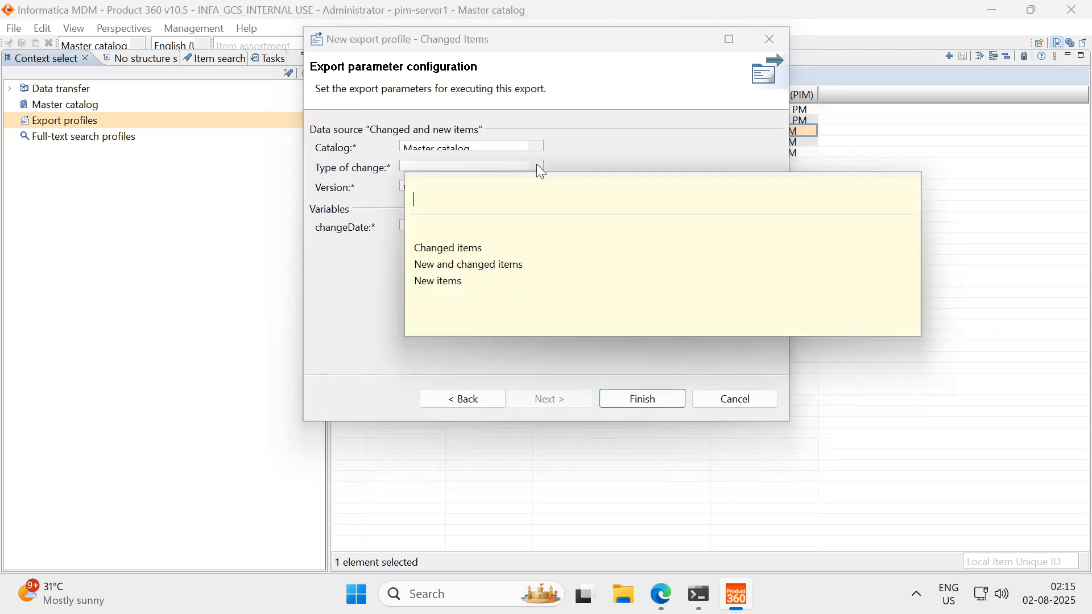
click(475, 266)
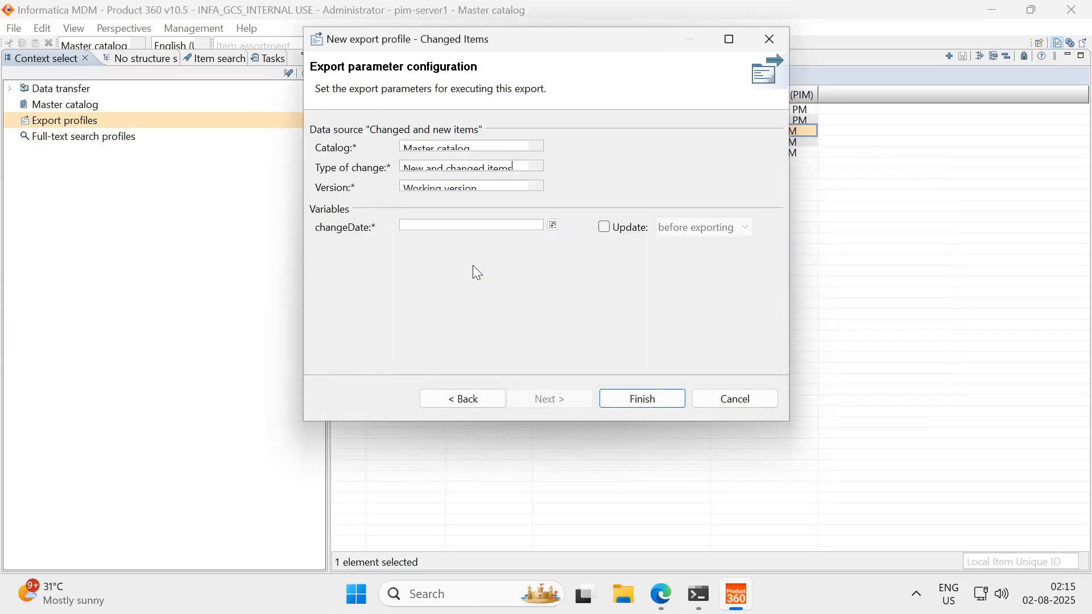
click(553, 225)
click(457, 225)
text(115 AM)
key(BackSpace)
Enable updating of changeDate after exporting and finish creating the Changed Items export profile
click(608, 230)
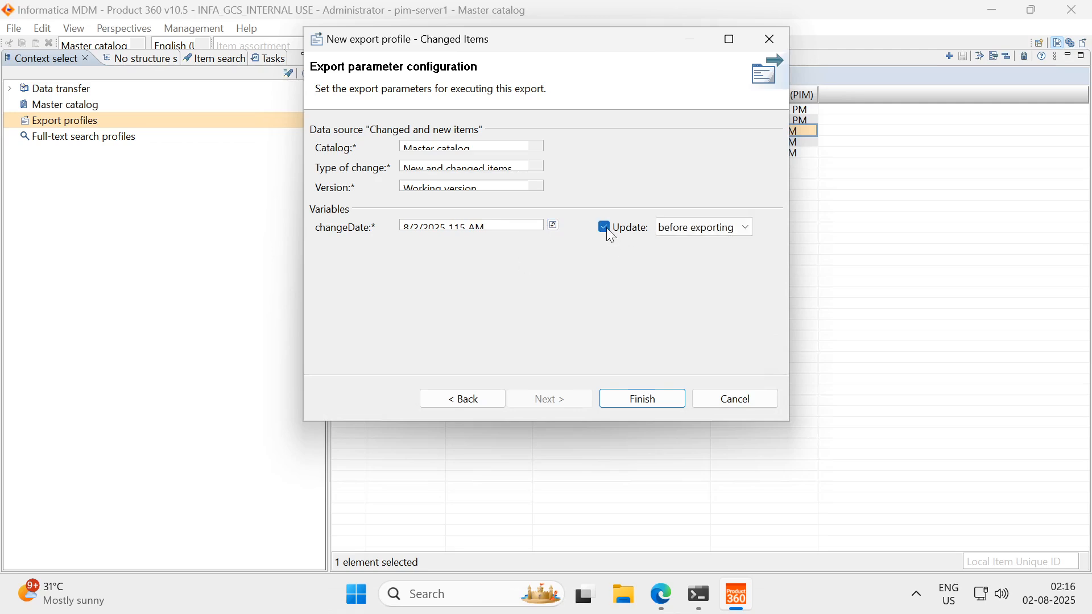
click(711, 228)
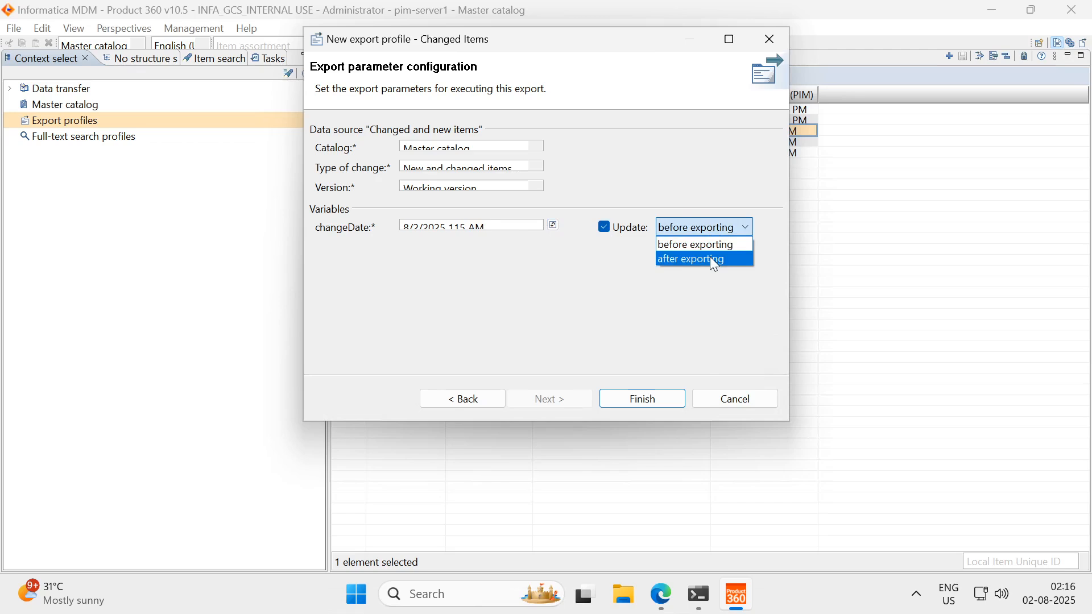
click(715, 265)
click(692, 233)
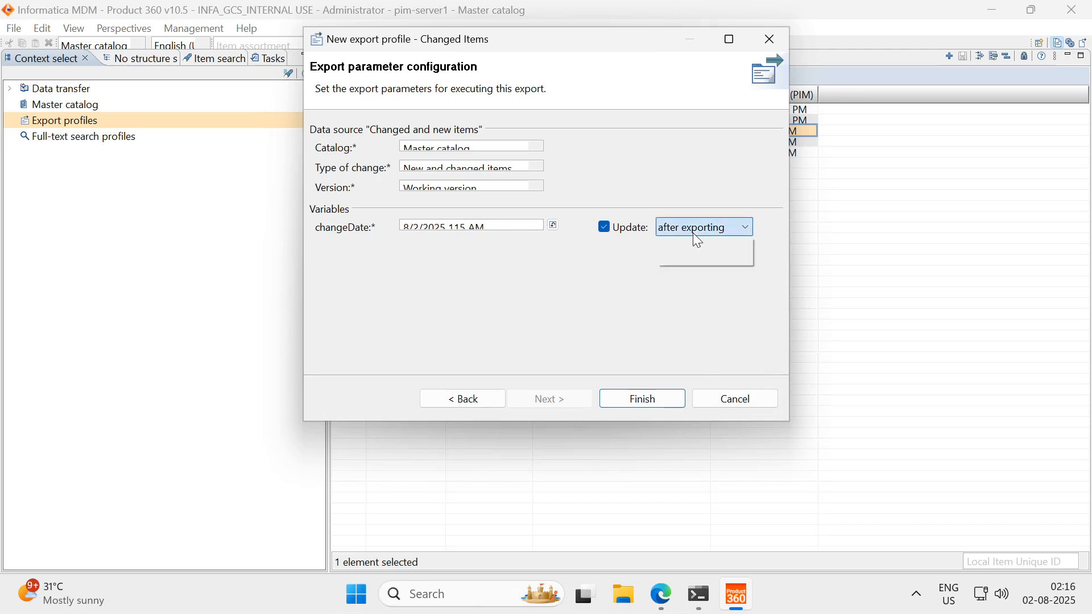
click(703, 260)
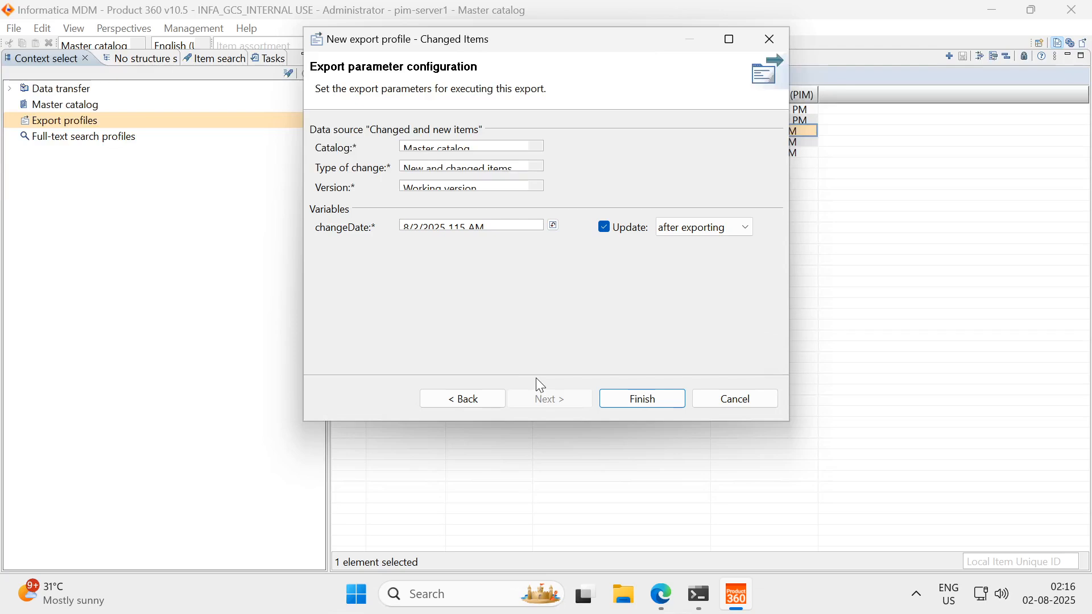
click(639, 401)
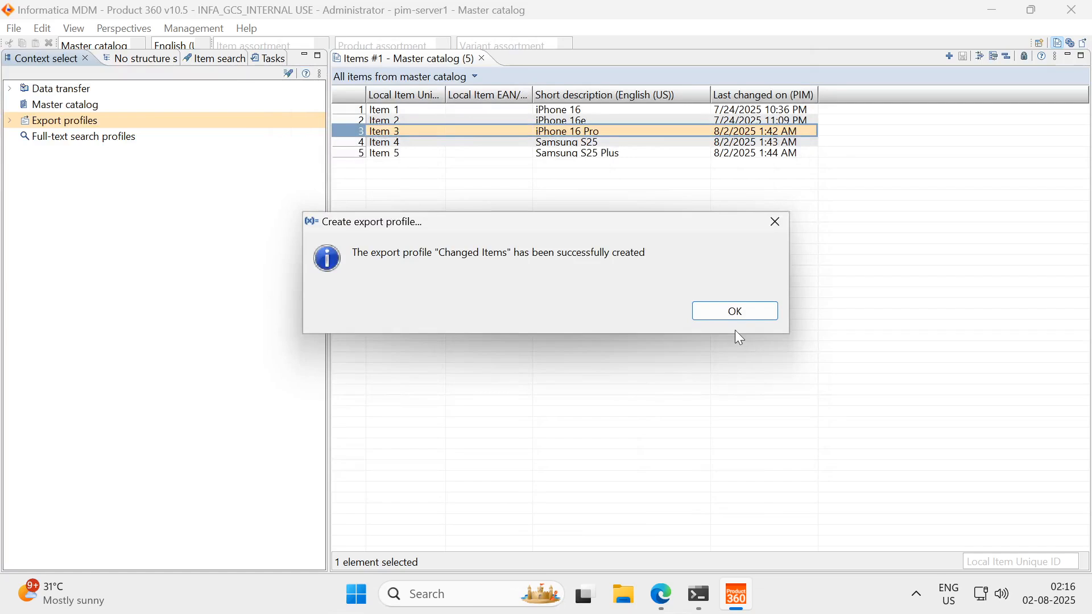
click(749, 316)
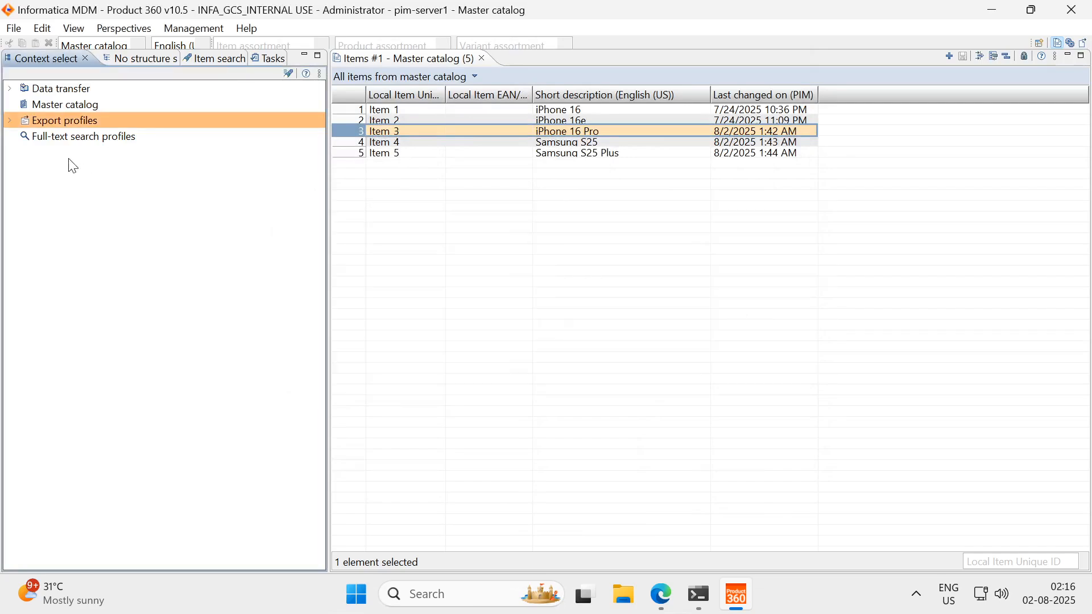
Start an export with the Changed Items profile under Export profiles
click(11, 122)
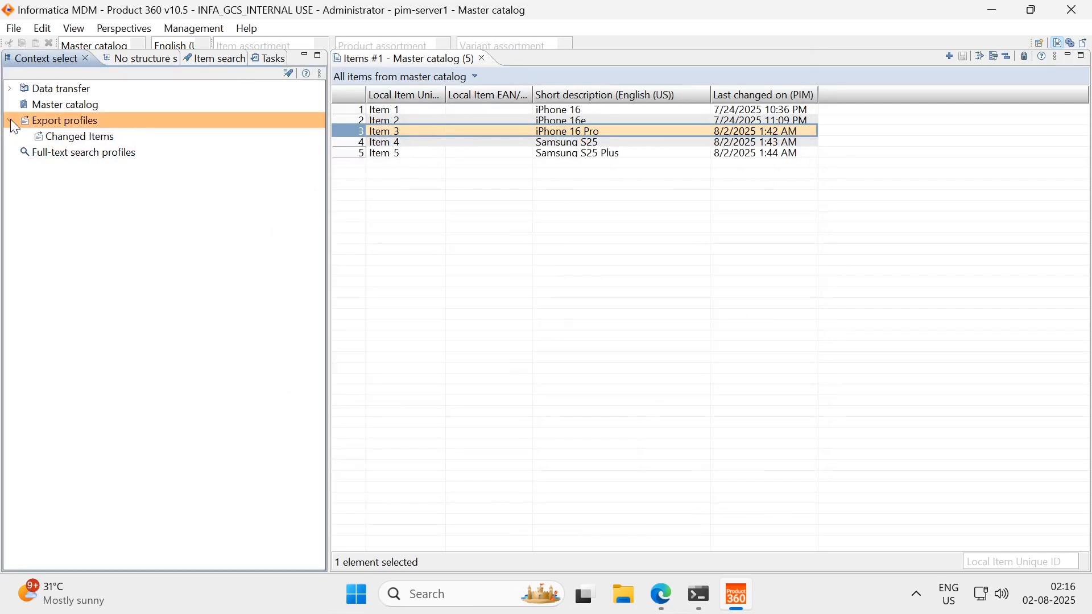
click(80, 139)
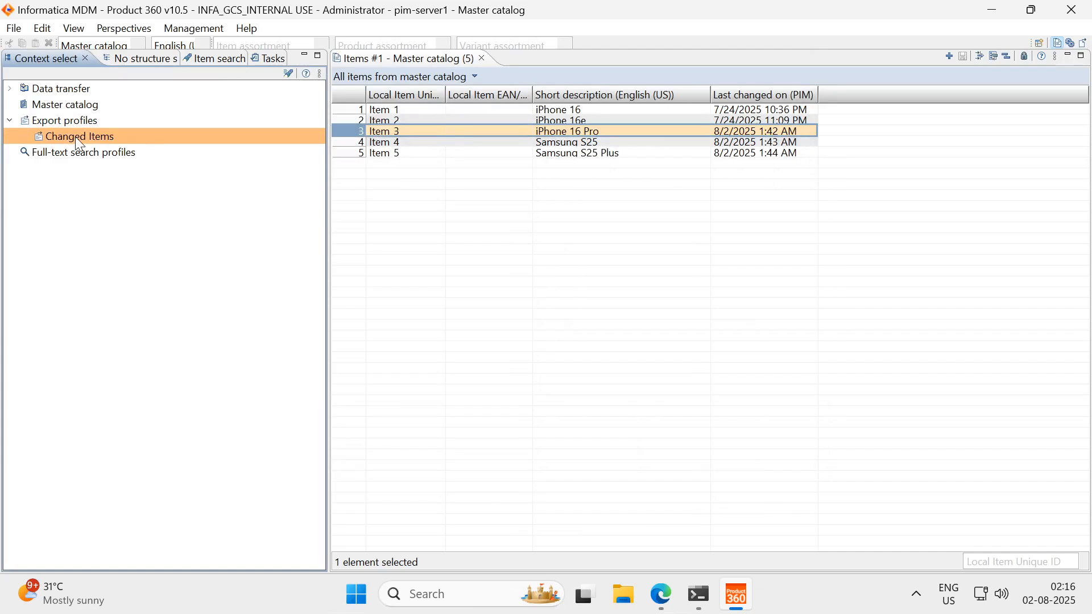
right_click(77, 138)
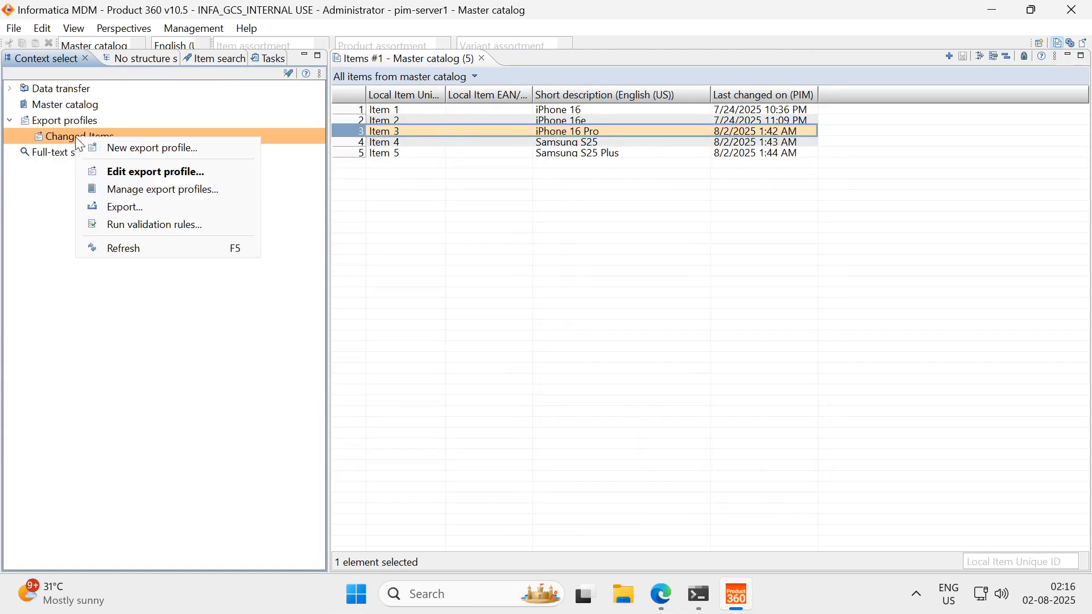
click(132, 214)
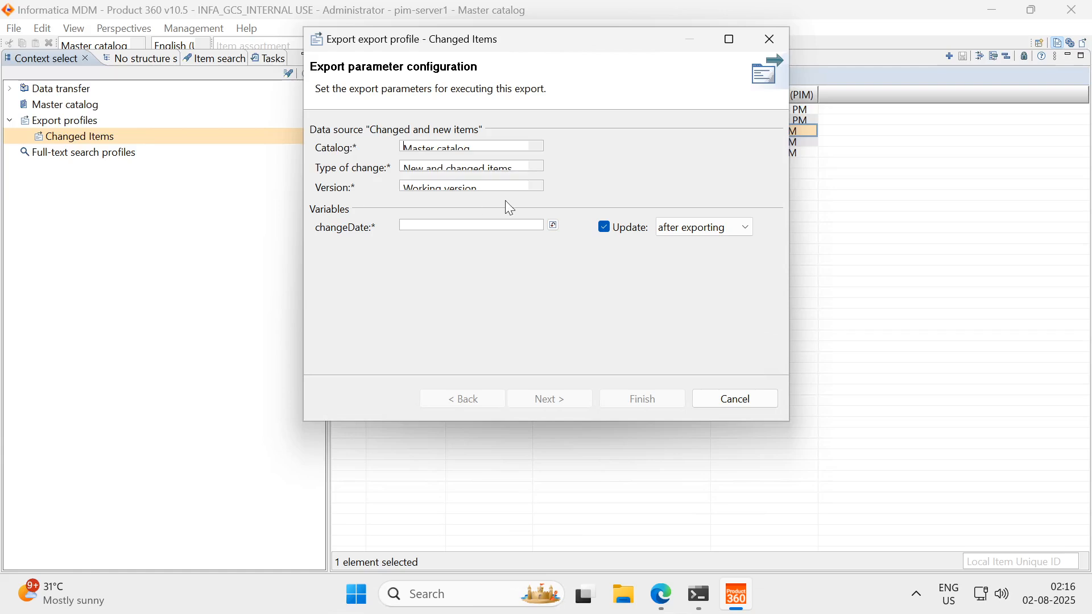
Fill changeDate with the current date and time, change its hour to 1, and proceed to the output destination settings
click(554, 225)
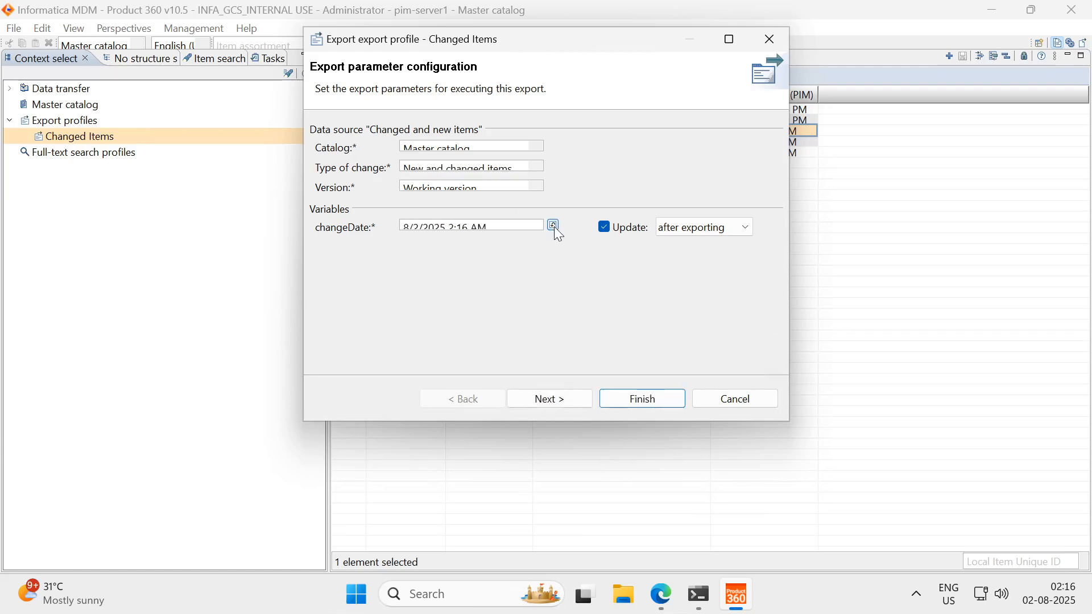
click(454, 225)
key(BackSpace)
text(1)
click(555, 398)
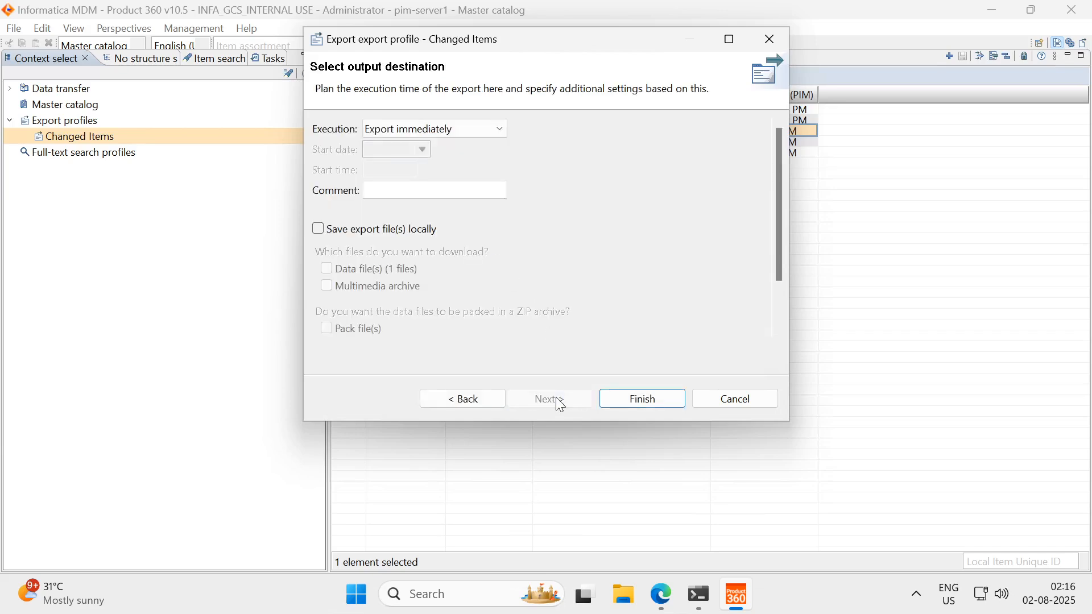
Set the execution to "Schedule export (repeating)" with a repetition interval of every 5 minutes
click(500, 132)
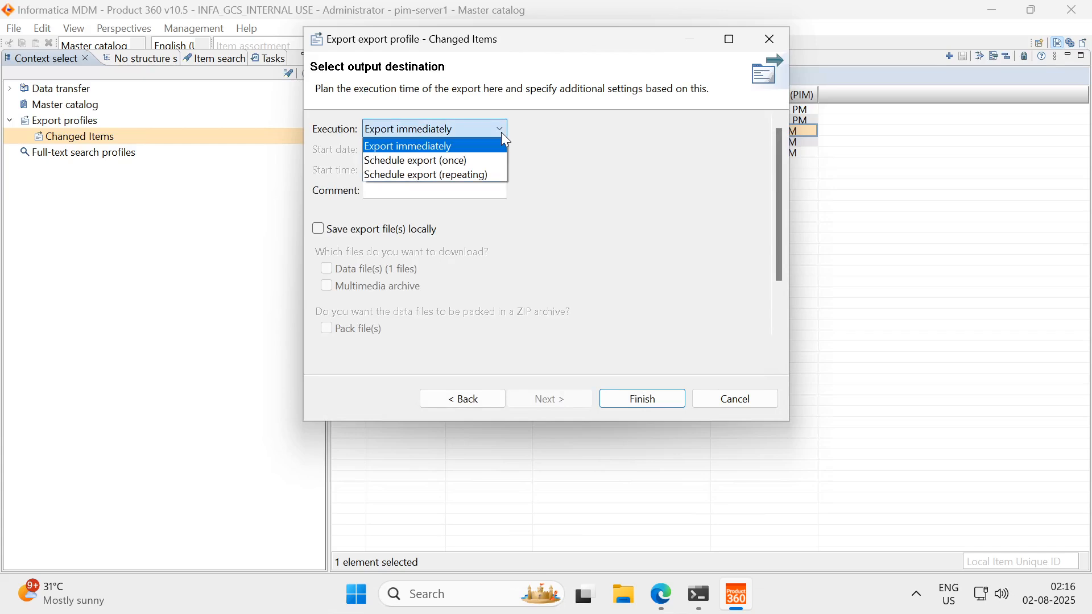
click(486, 176)
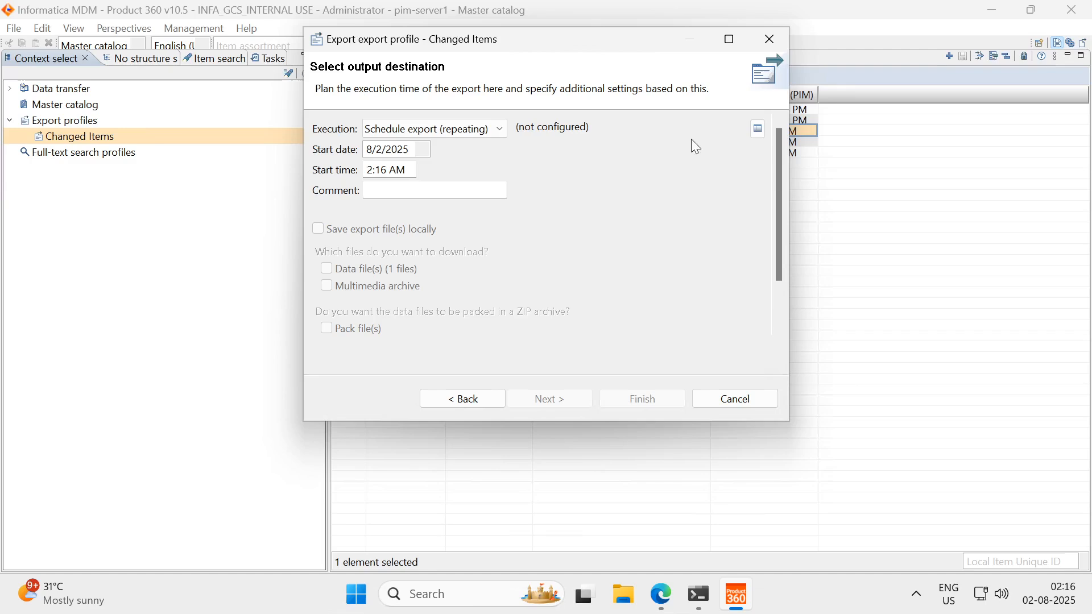
click(758, 131)
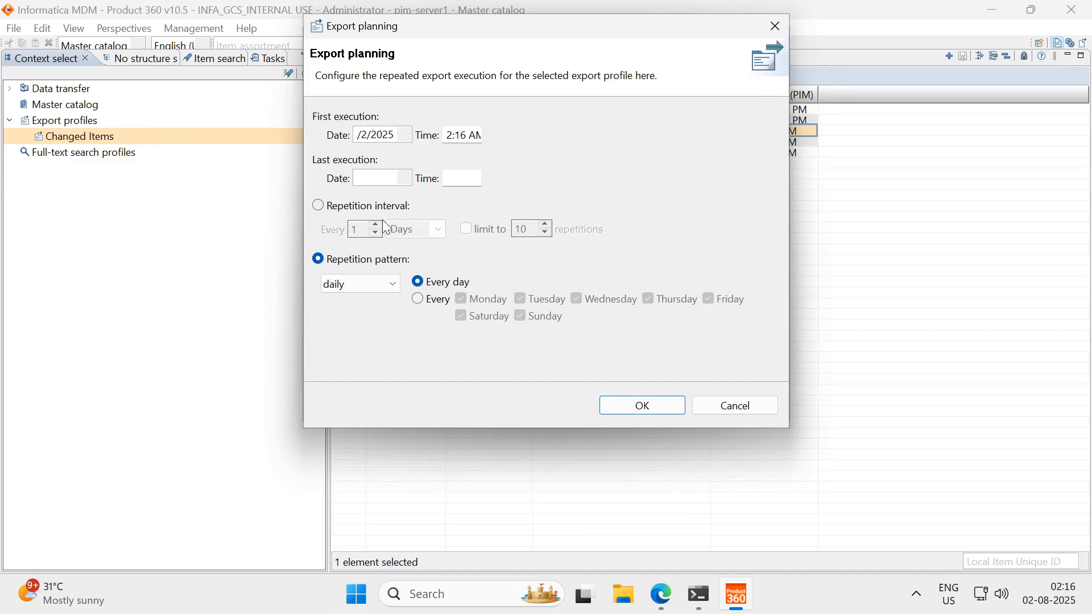
click(318, 207)
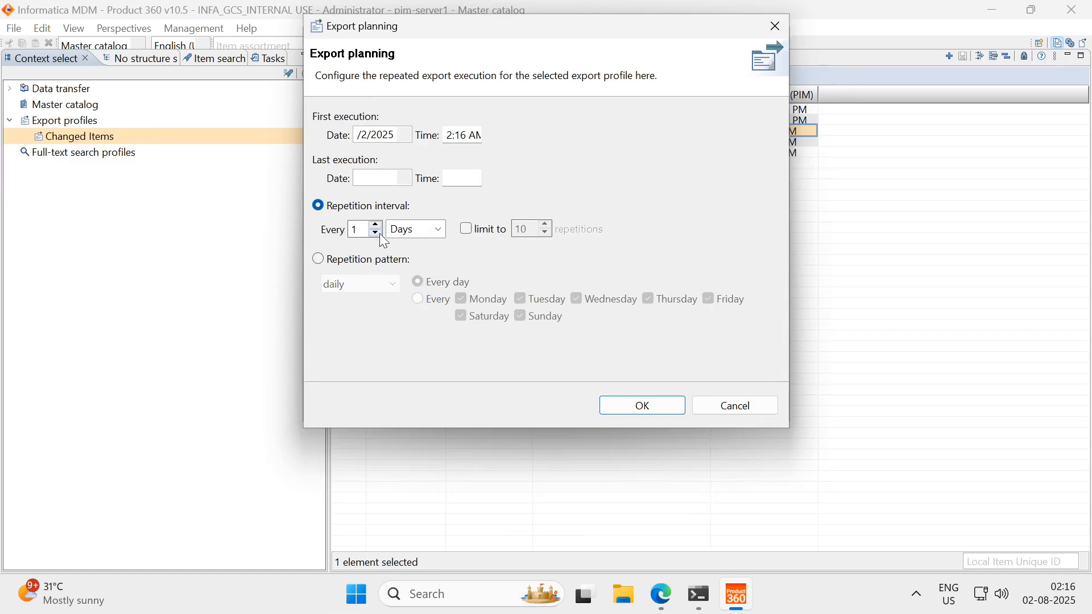
click(429, 233)
click(431, 234)
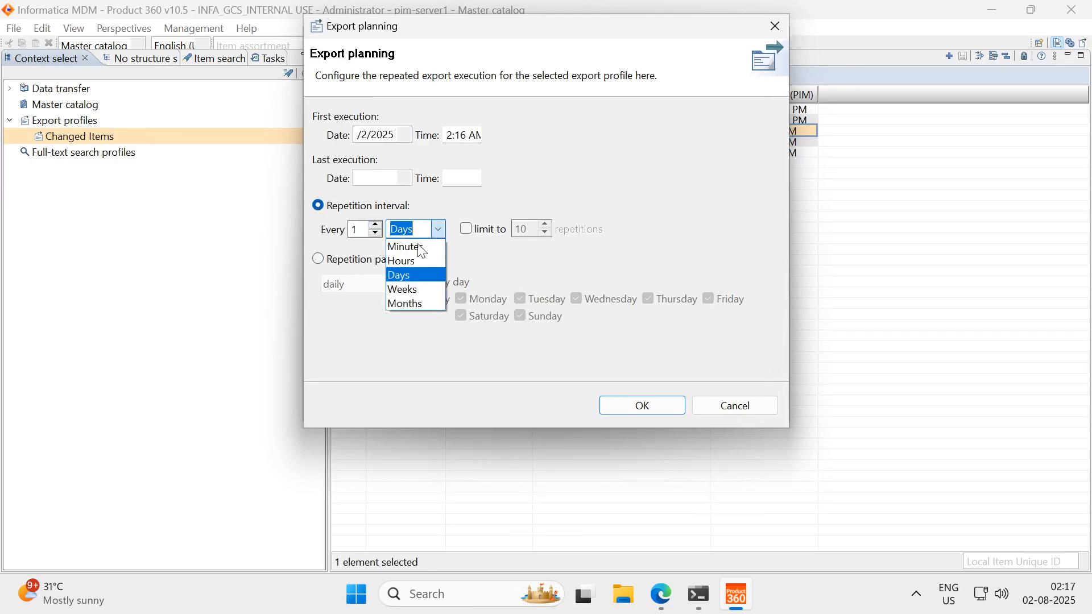
click(400, 252)
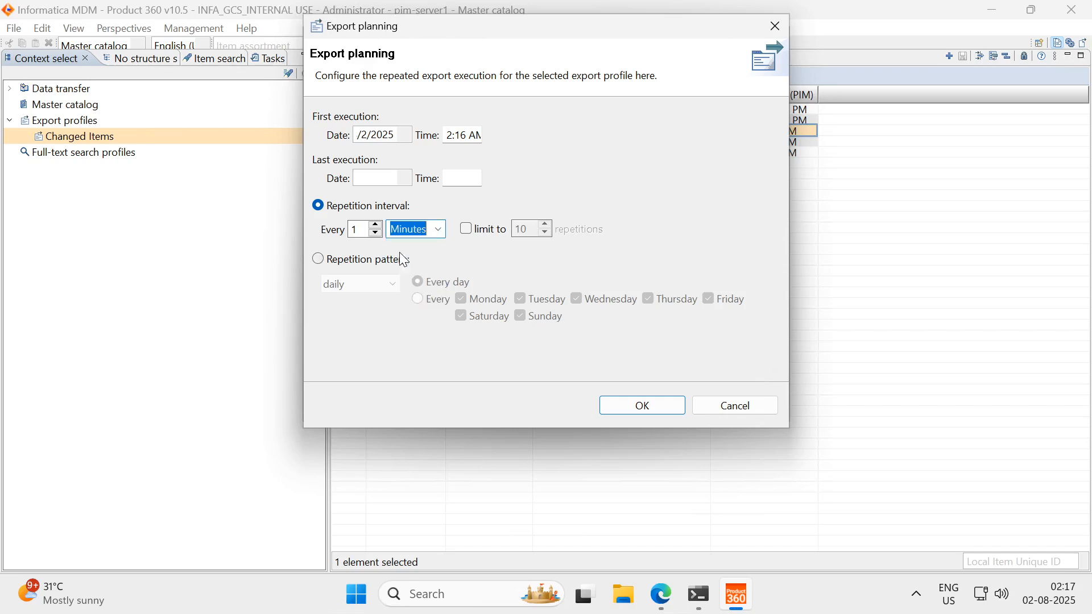
click(359, 229)
key(BackSpace)
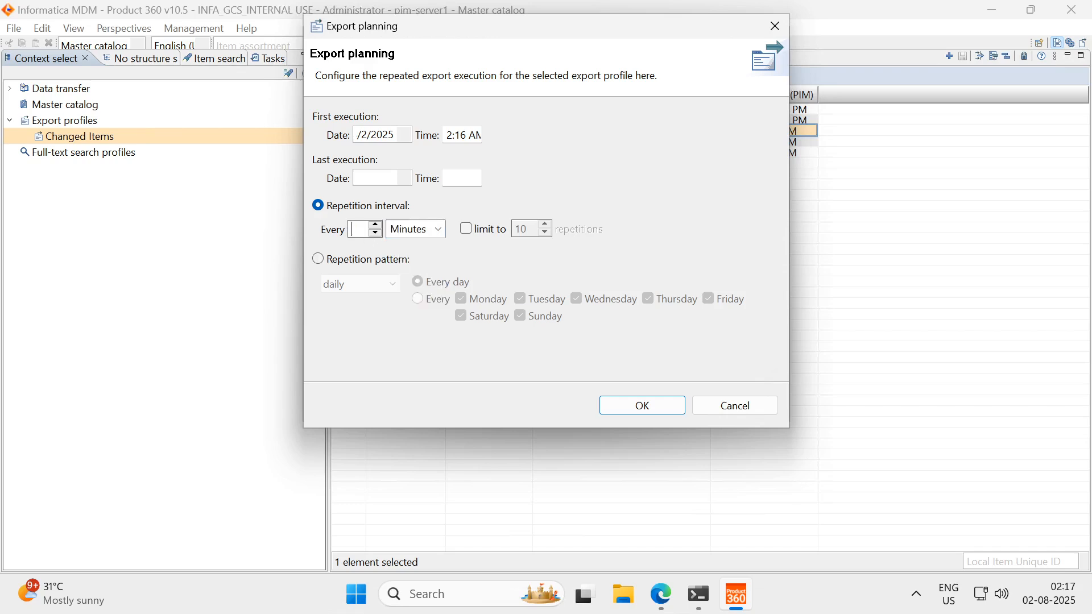
text(5)
click(640, 407)
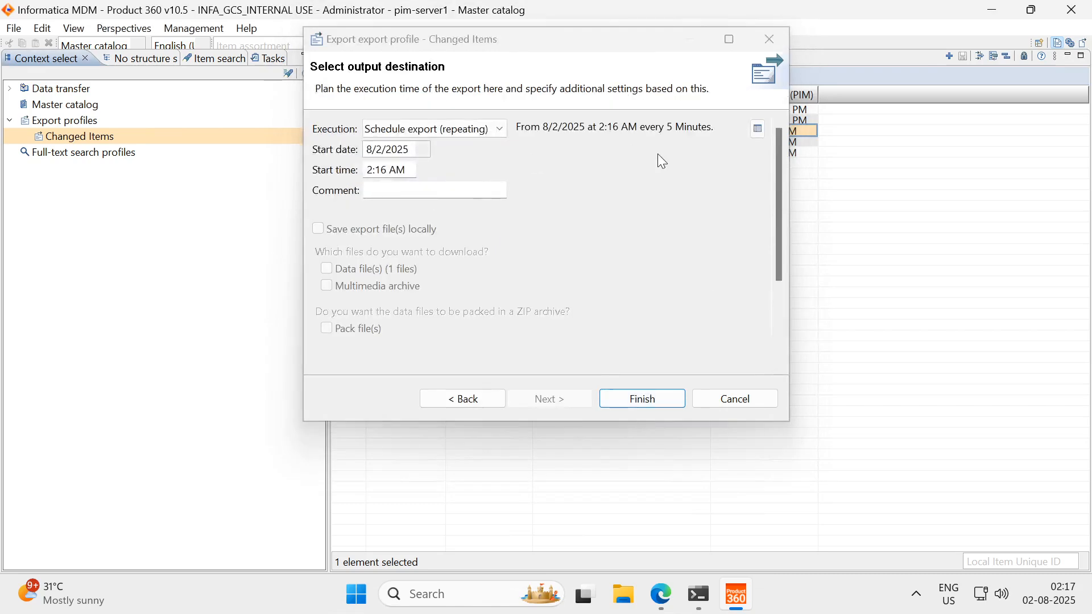
Finish scheduling the Changed Items export and open its entry in the process overview
click(652, 405)
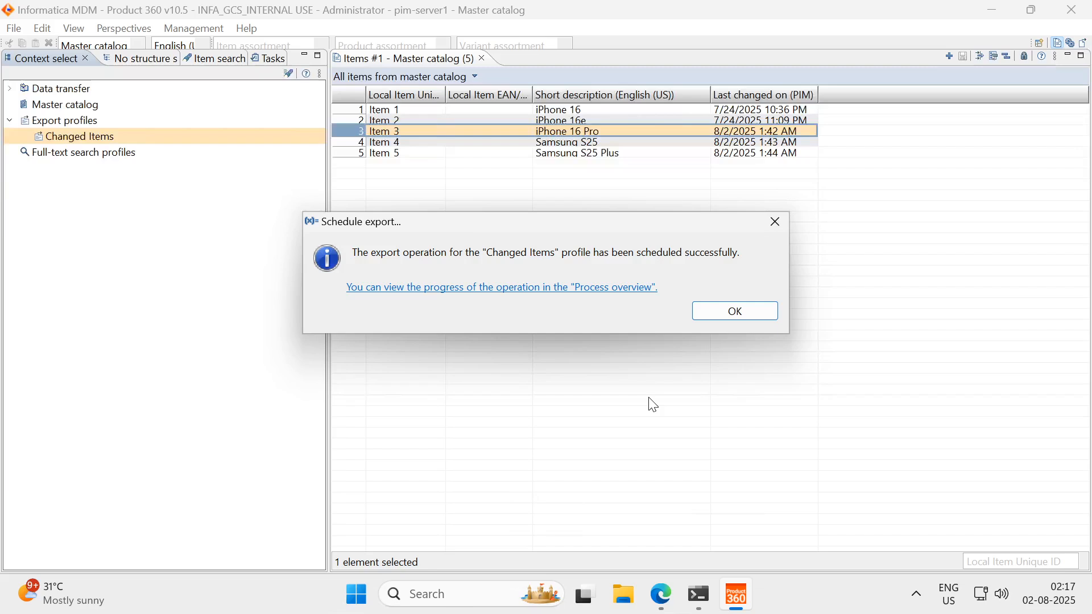
click(620, 287)
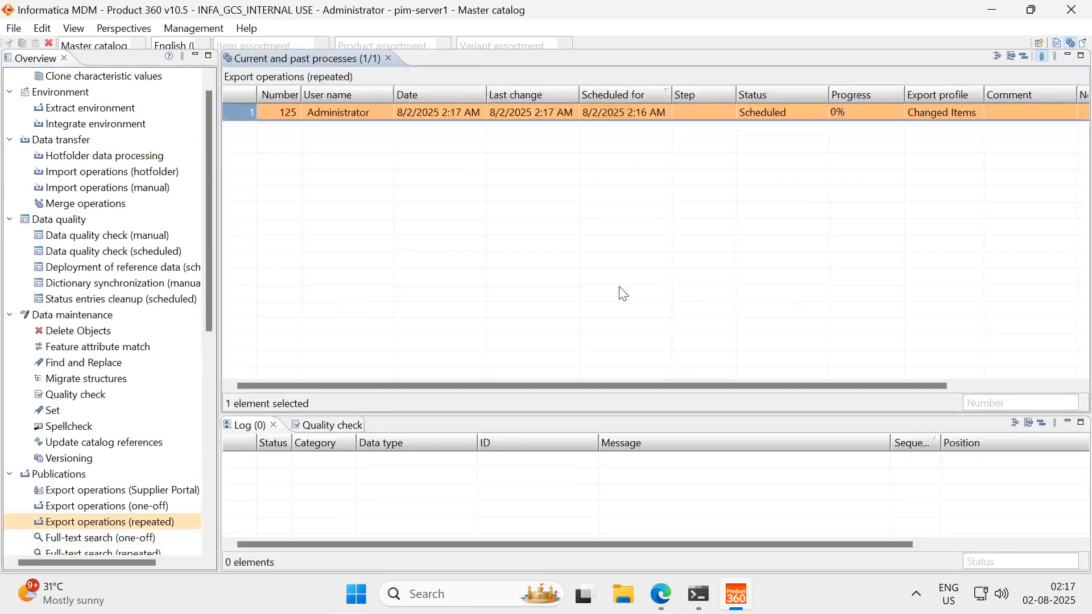